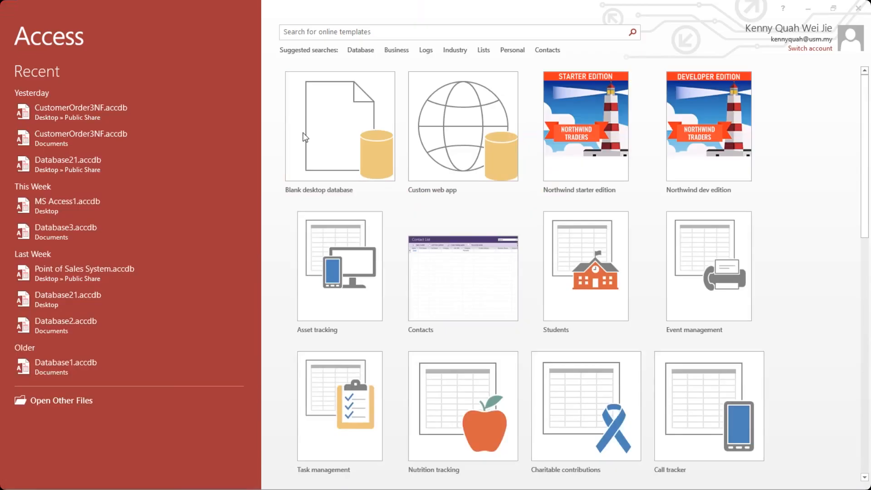
Create a blank desktop database with the file name CustomerOrder3NF.
{"action": "left_click", "coordinate": [325, 158]}
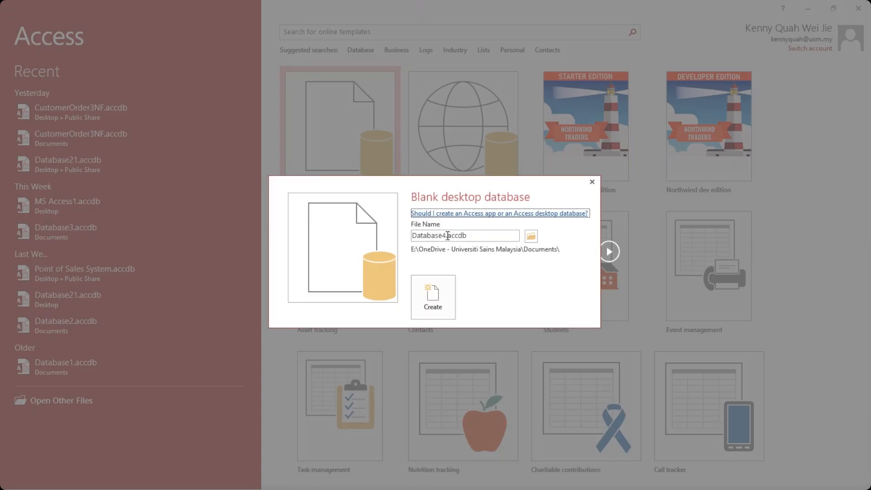
{"action": "left_click_drag", "start_coordinate": [427, 234], "coordinate": [388, 235]}
{"action": "left_click", "coordinate": [448, 235]}
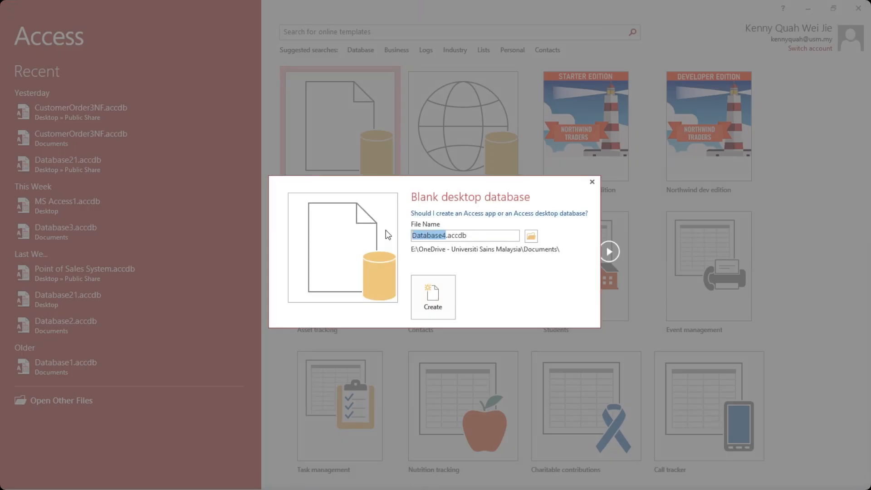
{"action": "type", "text": "Customer"}
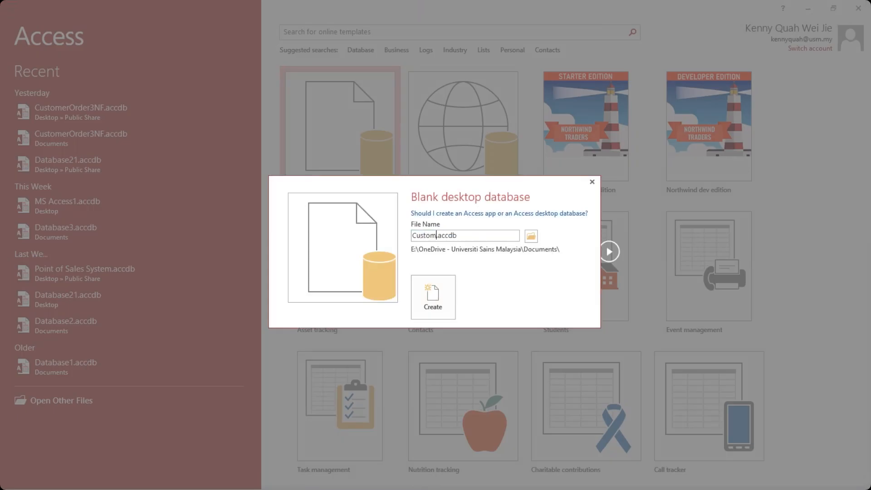
{"action": "type", "text": "Order3NF"}
{"action": "key", "text": "Return"}
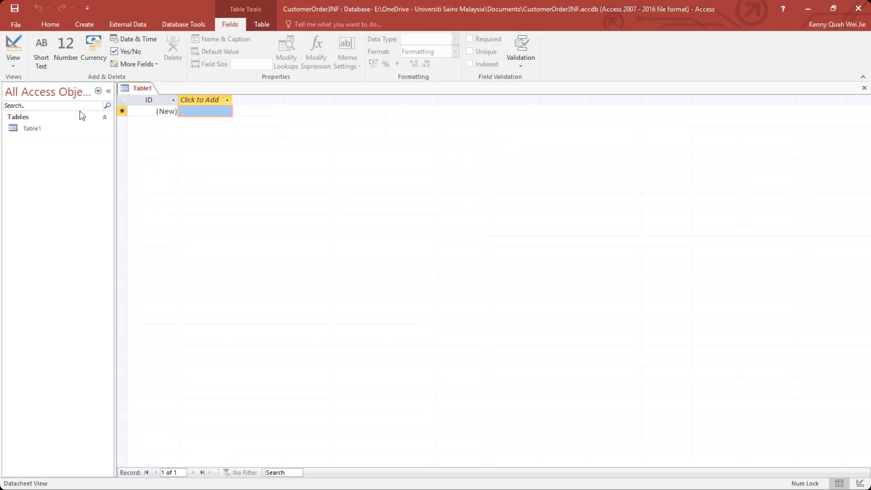
Switch the default table to Design View, saving it under the name Customers.
{"action": "left_click", "coordinate": [12, 44]}
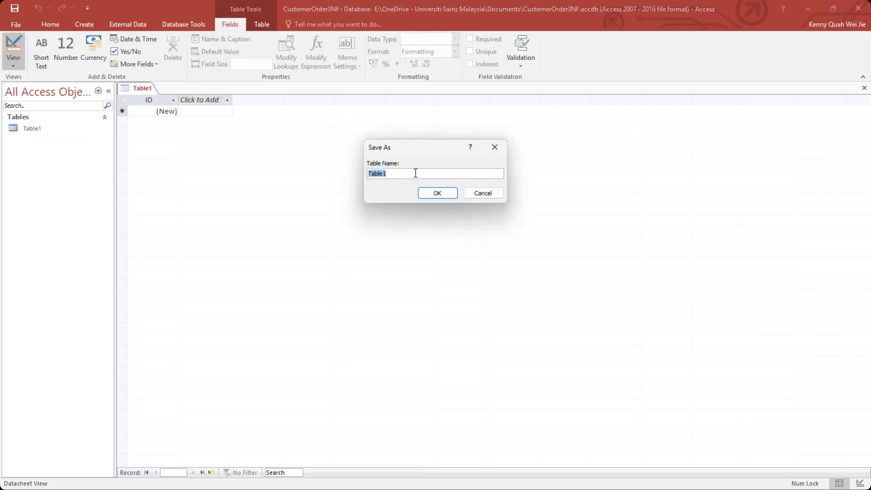
{"action": "type", "text": "Customers"}
{"action": "left_click", "coordinate": [436, 194]}
Rename the ID primary key field of the Customers table as CustomerID.
{"action": "left_click", "coordinate": [130, 111]}
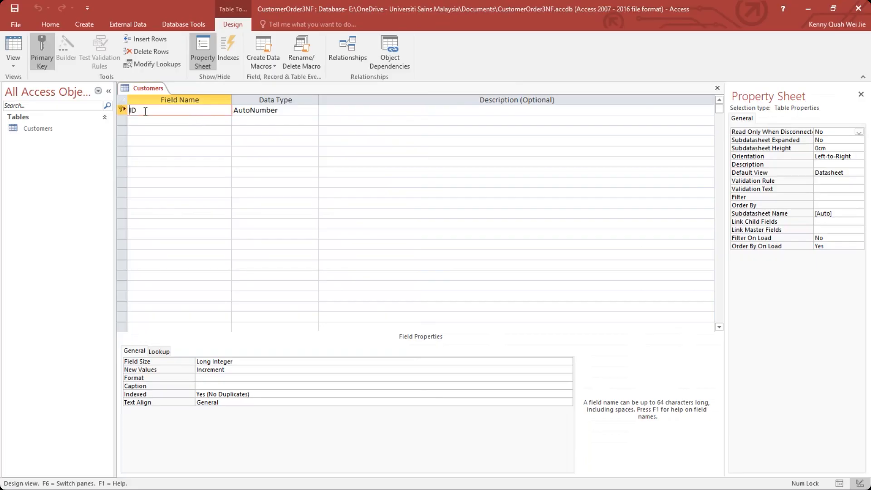
{"action": "type", "text": "Customer"}
Add the fields CustomerName and Address to the Customers table.
{"action": "left_click", "coordinate": [167, 116]}
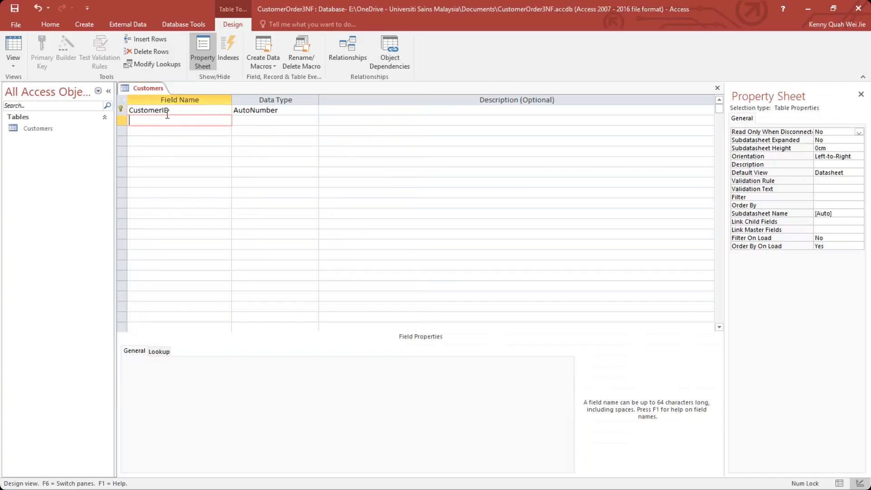
{"action": "type", "text": "CustomerName"}
{"action": "left_click", "coordinate": [169, 132]}
{"action": "type", "text": "Address"}
Add a SalesRepID field with the Number data type to the Customers table and save the table.
{"action": "left_click", "coordinate": [177, 143]}
{"action": "type", "text": "Sa"}
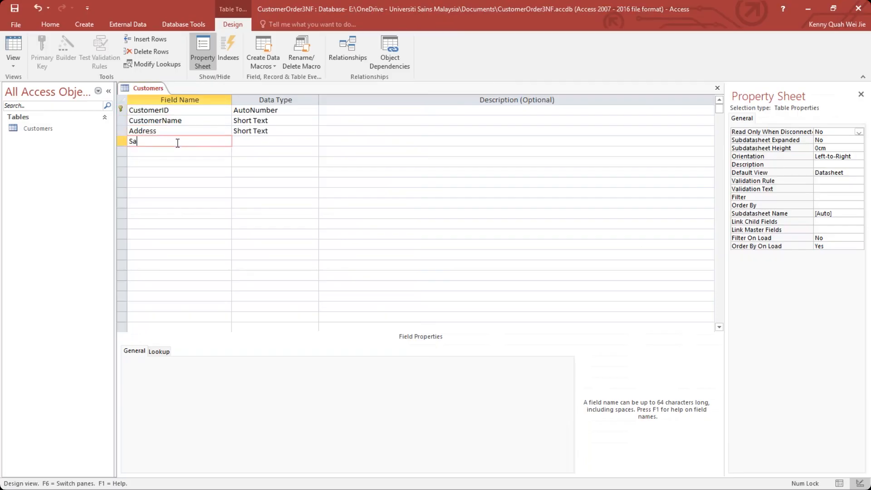
{"action": "type", "text": "lesRepID"}
{"action": "left_click", "coordinate": [307, 141]}
{"action": "left_click", "coordinate": [312, 141]}
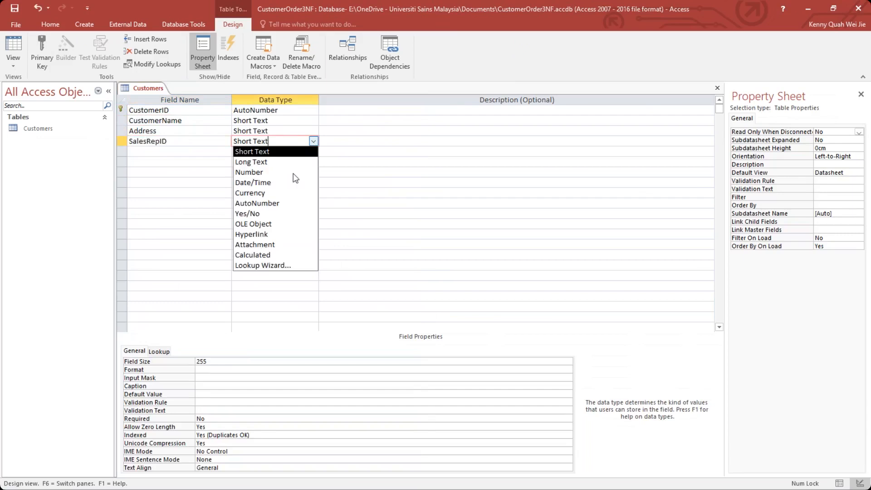
{"action": "left_click", "coordinate": [293, 173]}
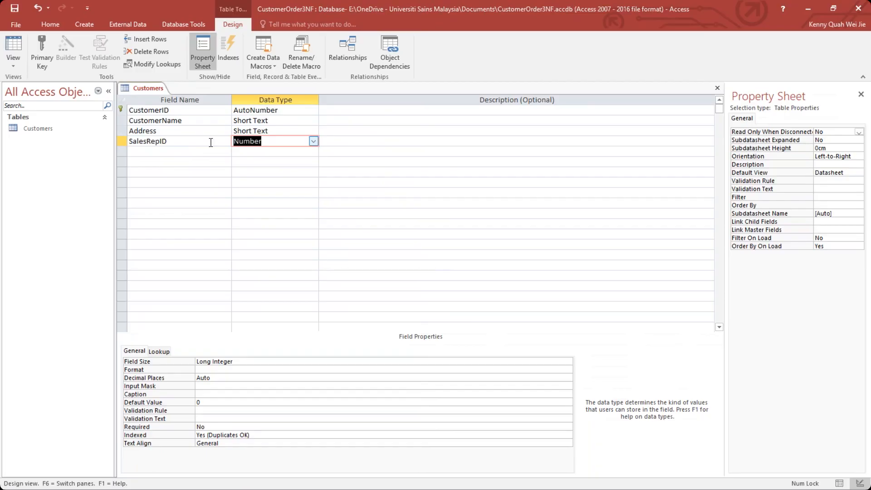
{"action": "left_click", "coordinate": [190, 153]}
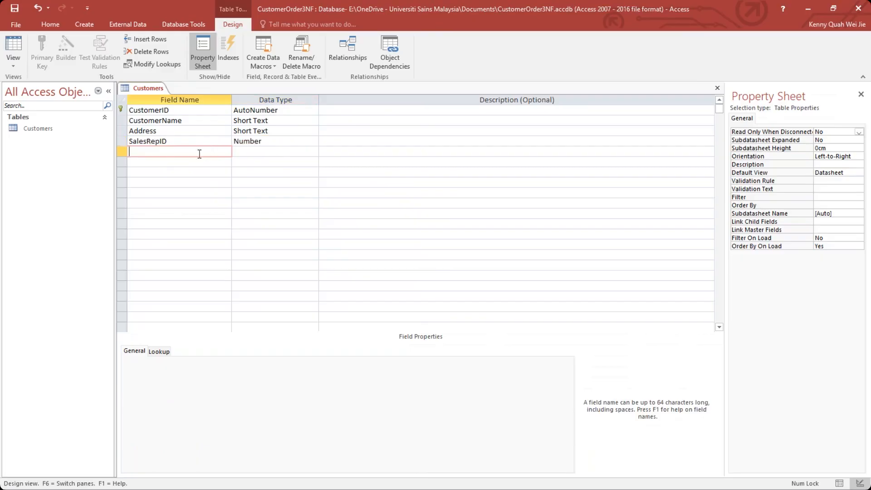
{"action": "left_click", "coordinate": [14, 8]}
Create a new table and open it in Design View, saving it under the name SalesRep.
{"action": "left_click", "coordinate": [76, 23]}
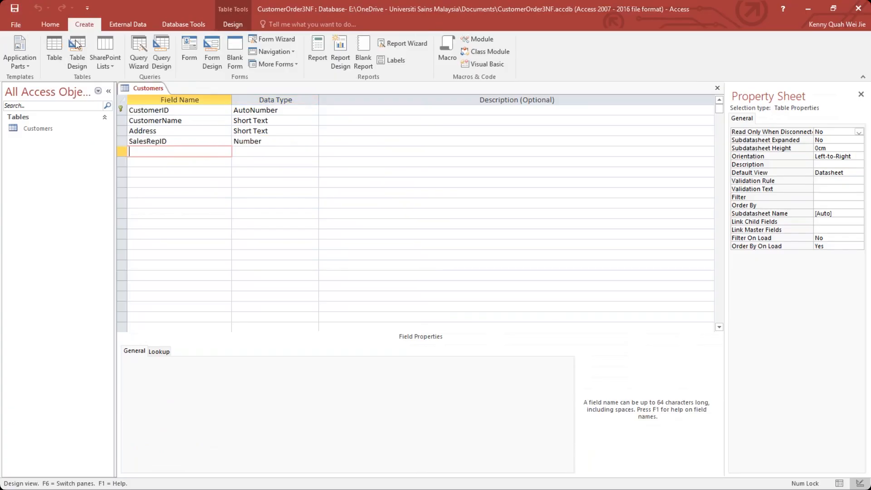
{"action": "left_click", "coordinate": [55, 52]}
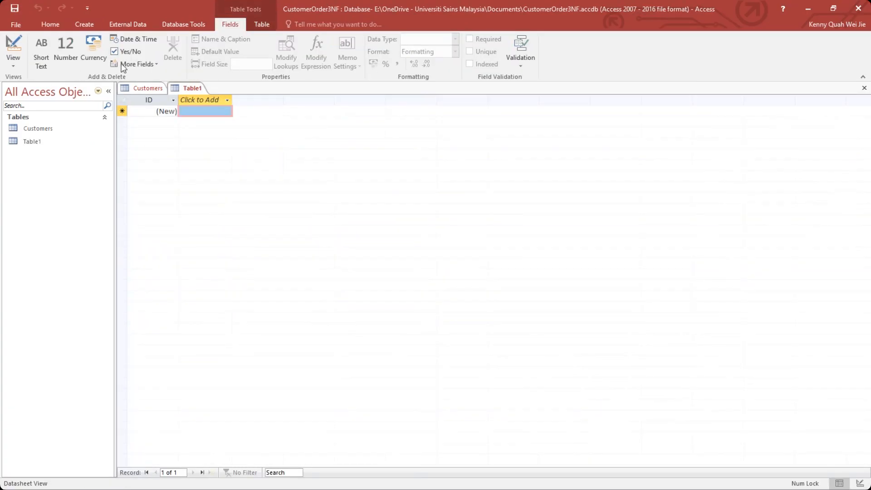
{"action": "left_click", "coordinate": [15, 61]}
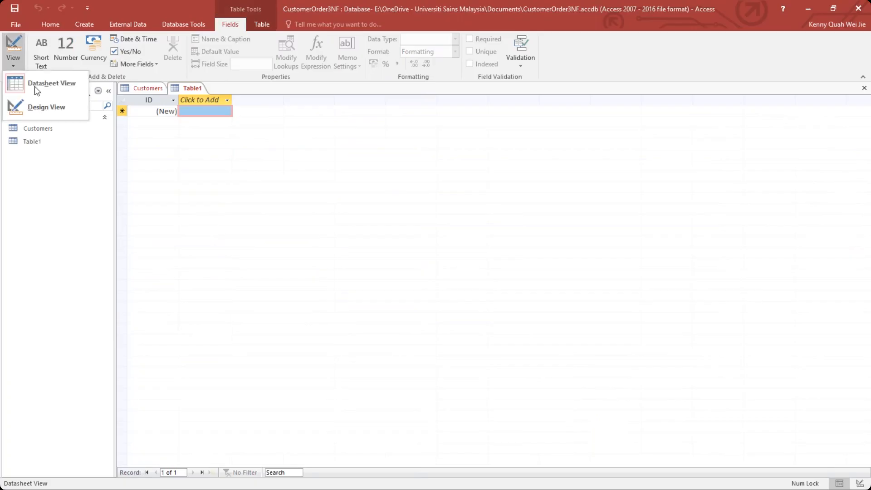
{"action": "left_click", "coordinate": [45, 105]}
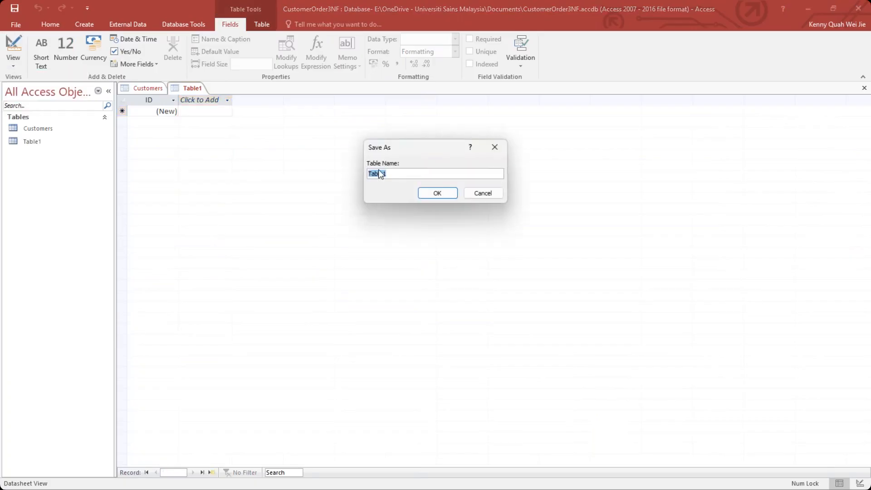
{"action": "type", "text": "SalesRep"}
{"action": "key", "text": "Return"}
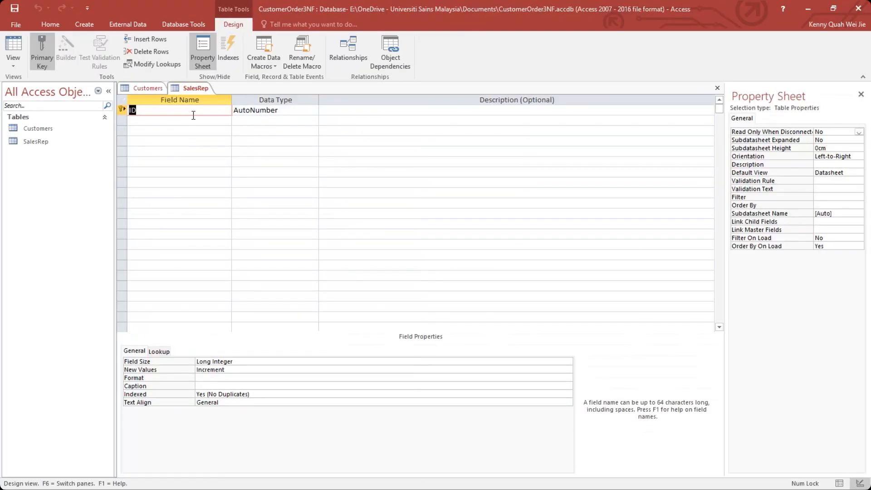
Rename the ID field of the SalesRep table as SalesRepID and add a SalesRepName field below it.
{"action": "left_click", "coordinate": [130, 110]}
{"action": "type", "text": "SalesRep"}
{"action": "left_click", "coordinate": [165, 120]}
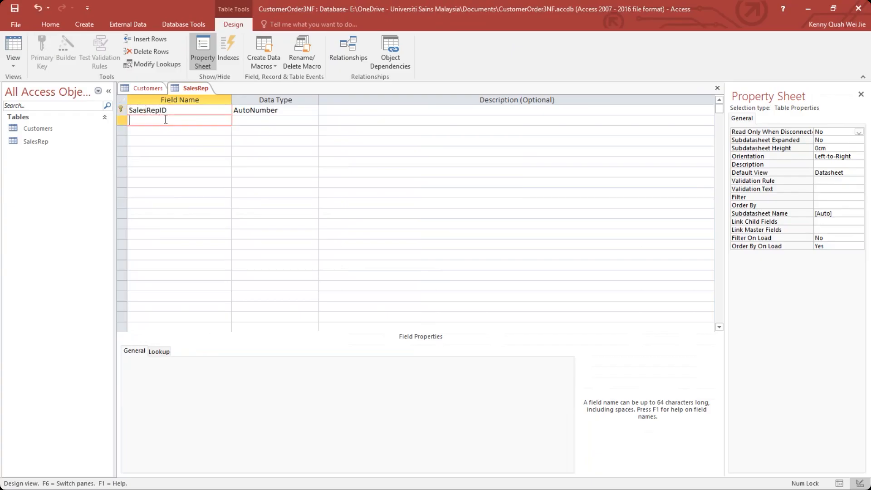
{"action": "type", "text": "SalesRepName"}
Add a Region field to the SalesRep table and save the table.
{"action": "left_click", "coordinate": [164, 137]}
{"action": "left_click", "coordinate": [170, 131]}
{"action": "type", "text": "Region"}
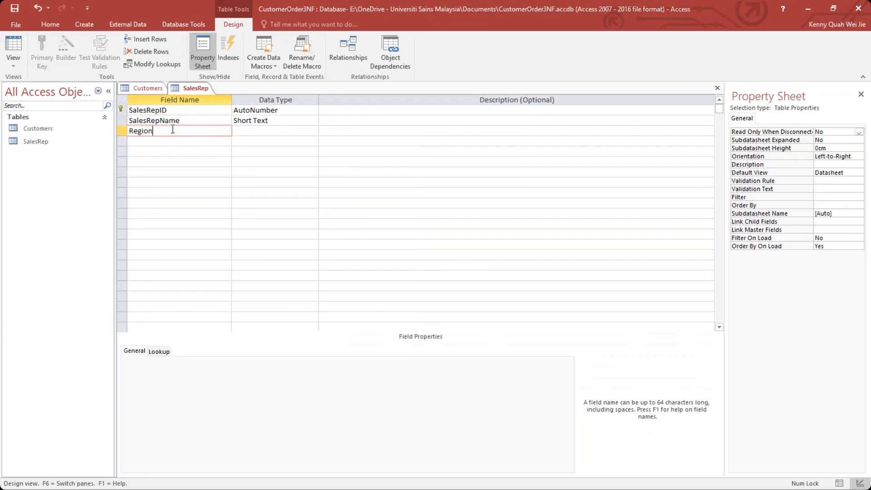
{"action": "left_click", "coordinate": [188, 144]}
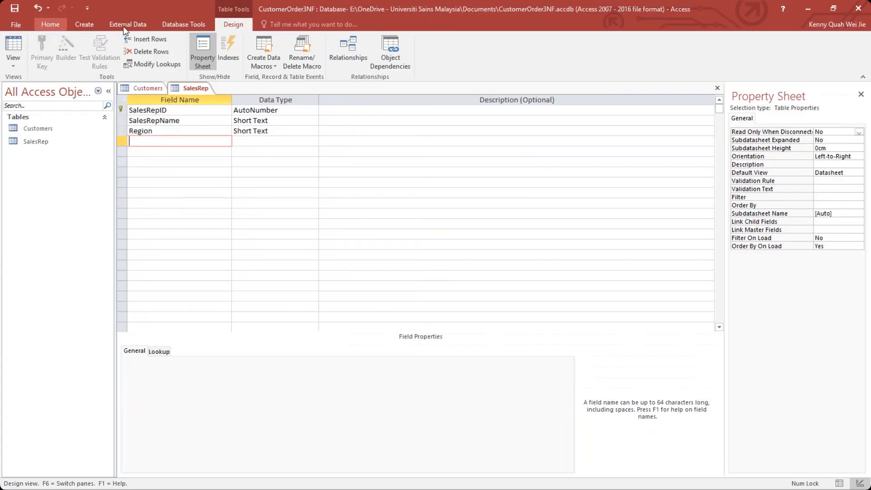
{"action": "left_click", "coordinate": [15, 8]}
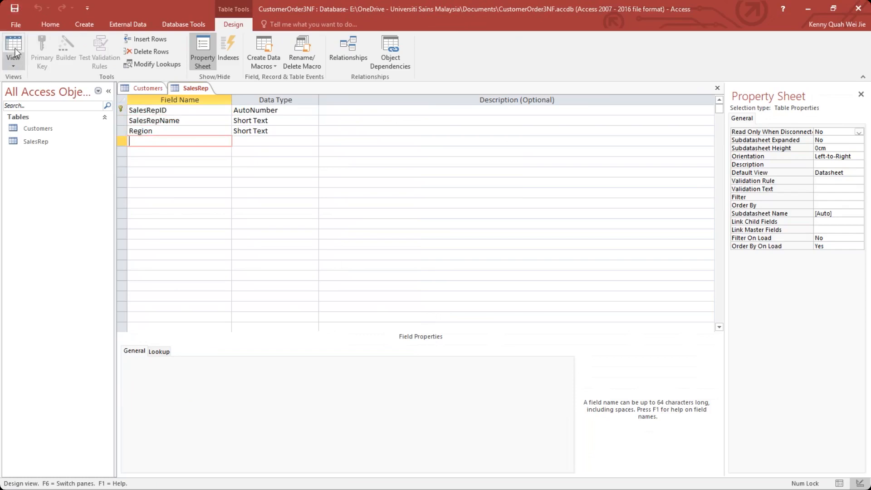
Create a new table and open it in Design View, saving it under the name Products.
{"action": "left_click", "coordinate": [89, 25]}
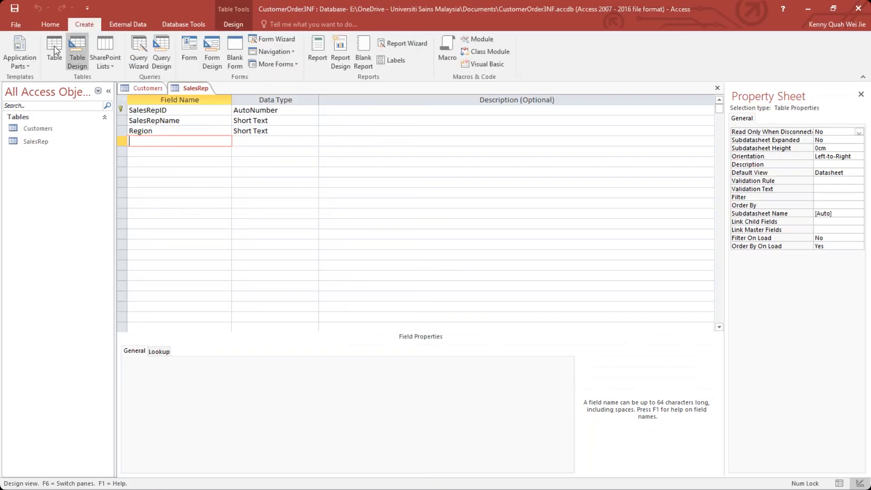
{"action": "left_click", "coordinate": [54, 45]}
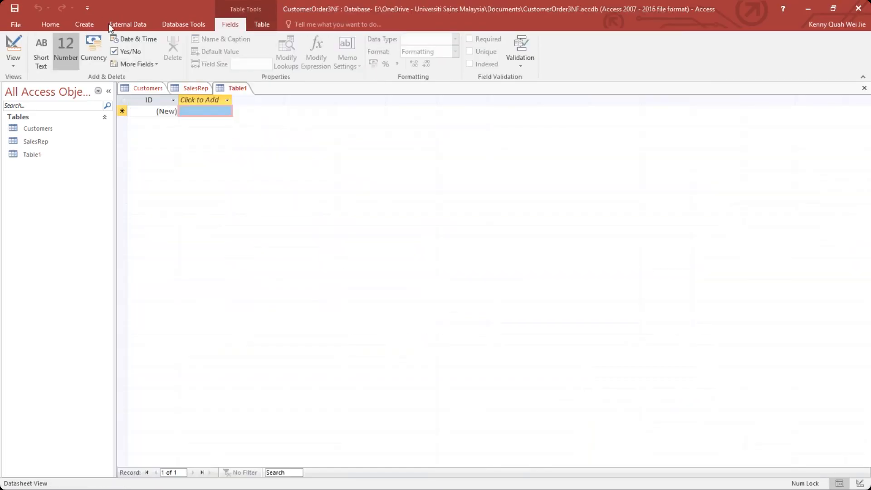
{"action": "left_click", "coordinate": [86, 22]}
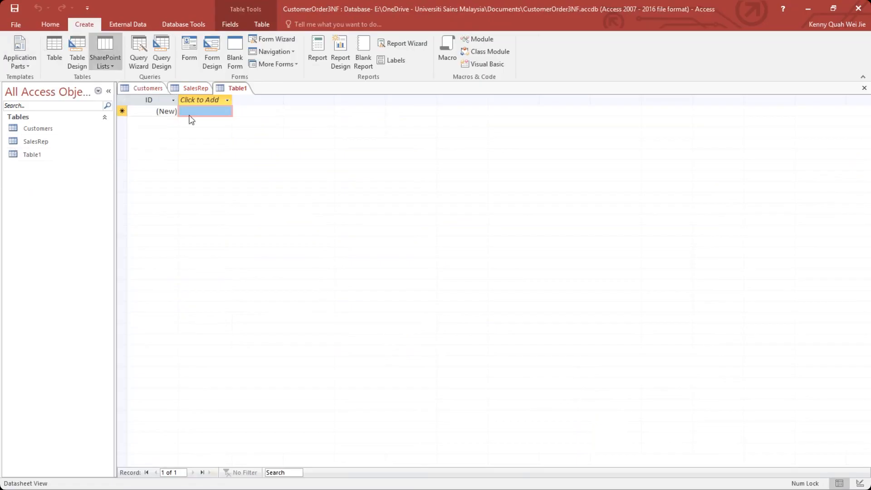
{"action": "left_click", "coordinate": [229, 25]}
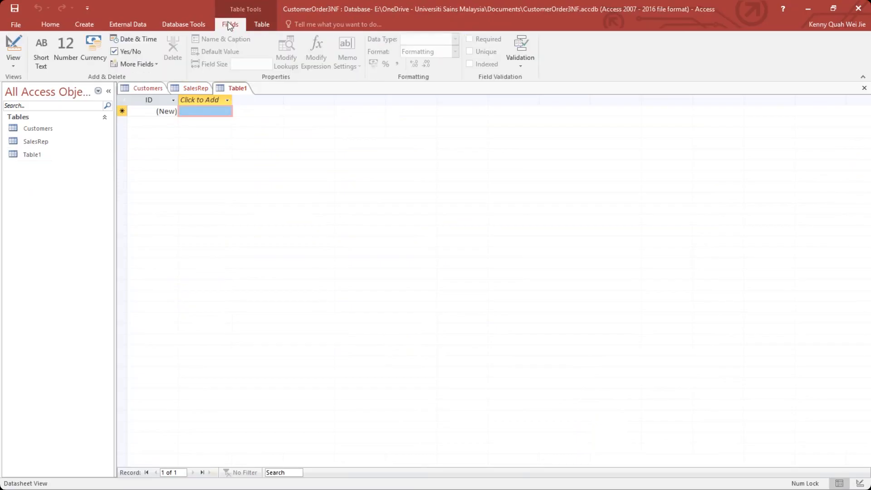
{"action": "left_click", "coordinate": [12, 60]}
{"action": "left_click", "coordinate": [68, 111]}
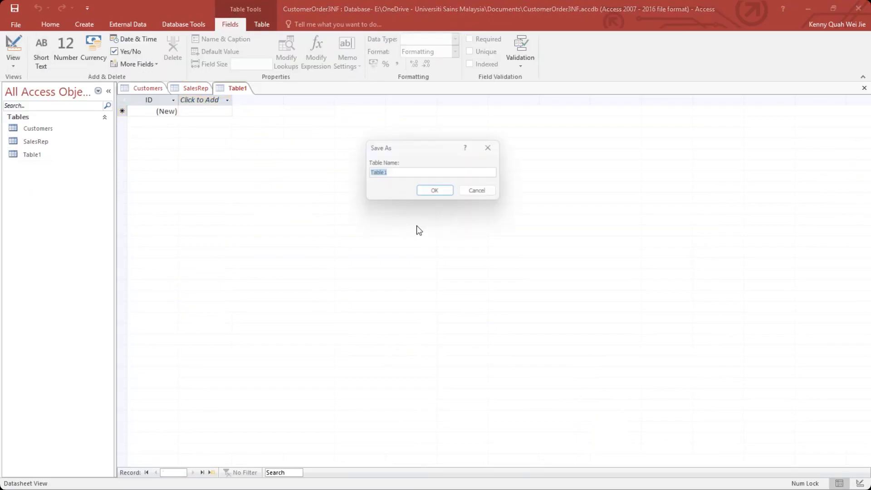
{"action": "type", "text": "Products"}
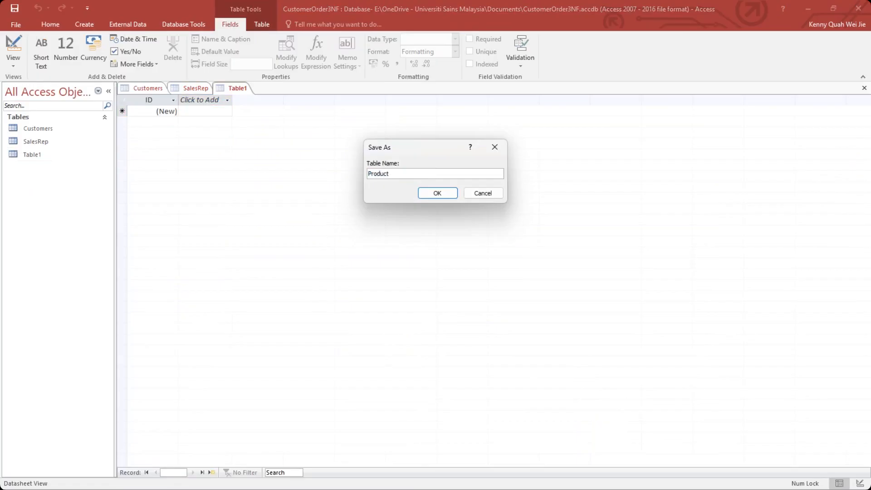
{"action": "left_click", "coordinate": [435, 194]}
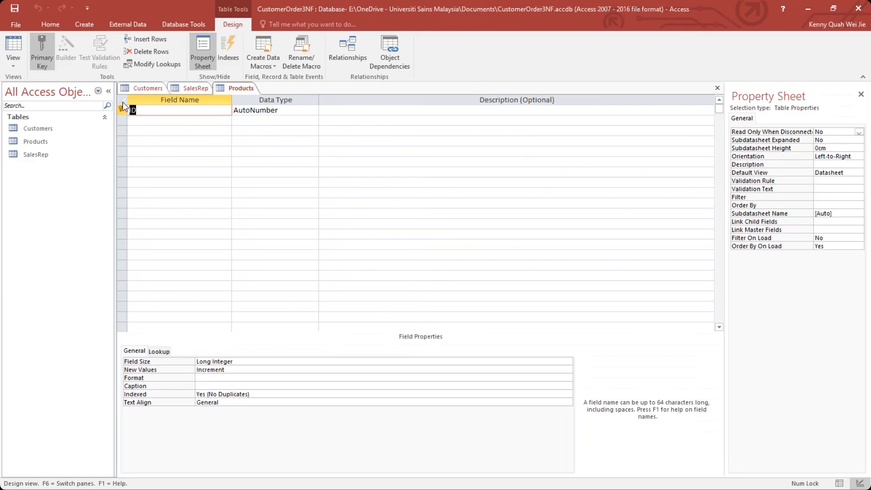
Rename the ID field of the Products table as ProductID and add a ProductName field below it.
{"action": "left_click", "coordinate": [154, 108]}
{"action": "type", "text": "Product"}
{"action": "left_click", "coordinate": [162, 120]}
{"action": "type", "text": "Product"}
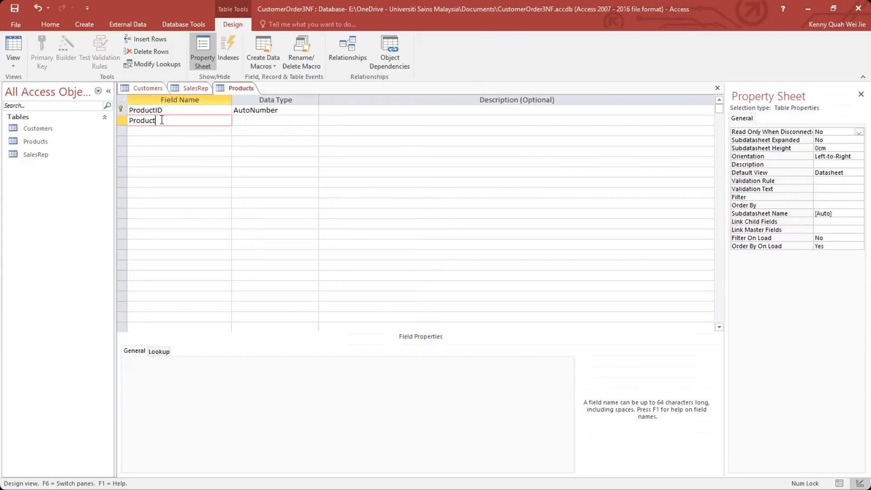
{"action": "type", "text": "Name"}
Add a Price field with the Currency data type to the Products table and save the table.
{"action": "left_click", "coordinate": [189, 131]}
{"action": "type", "text": "Price"}
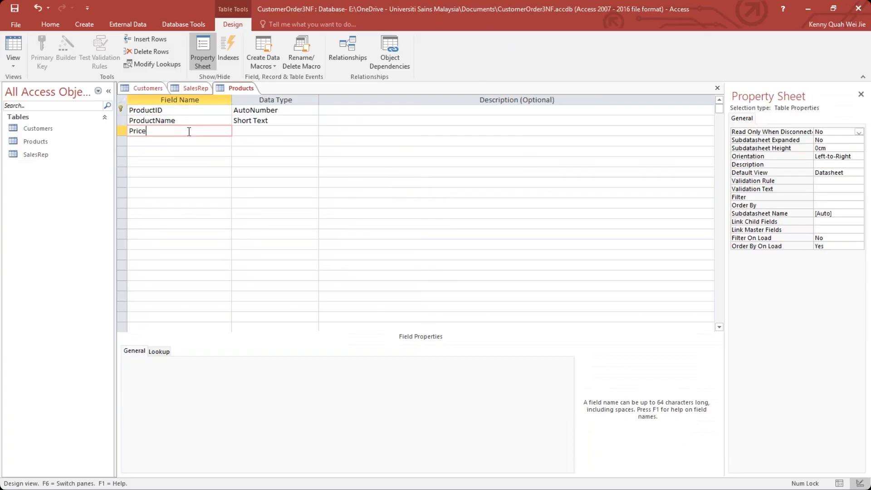
{"action": "key", "text": "Return"}
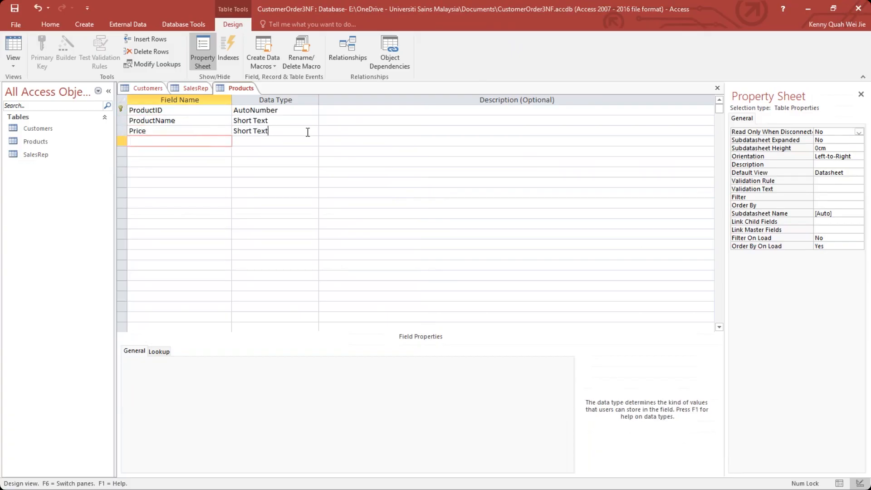
{"action": "left_click", "coordinate": [307, 131]}
{"action": "left_click", "coordinate": [314, 131]}
{"action": "left_click", "coordinate": [267, 182]}
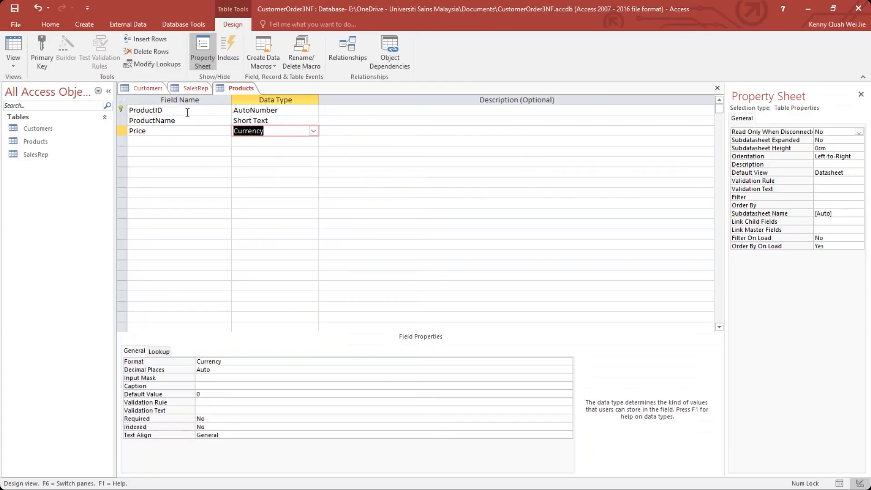
{"action": "left_click", "coordinate": [159, 141]}
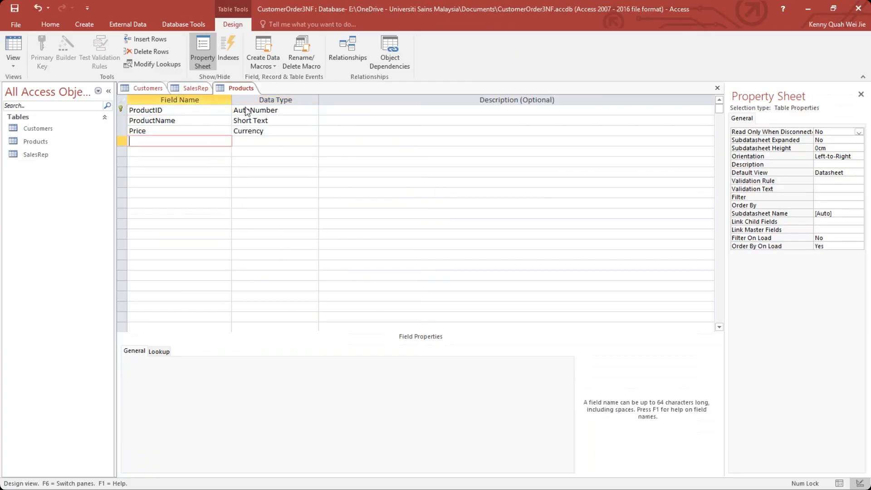
{"action": "left_click", "coordinate": [14, 8]}
Create a new table and open it in Design View, saving it under the name Orders.
{"action": "left_click", "coordinate": [83, 25]}
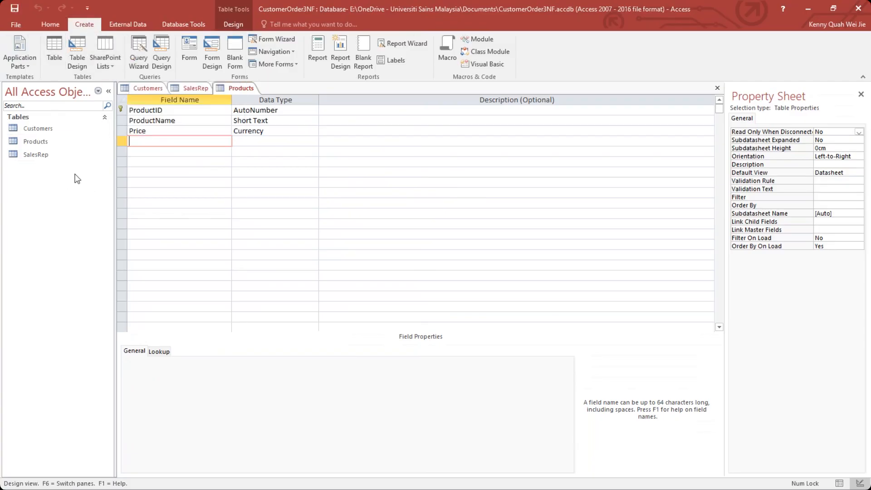
{"action": "left_click", "coordinate": [44, 25]}
{"action": "left_click", "coordinate": [84, 25]}
{"action": "left_click", "coordinate": [54, 50]}
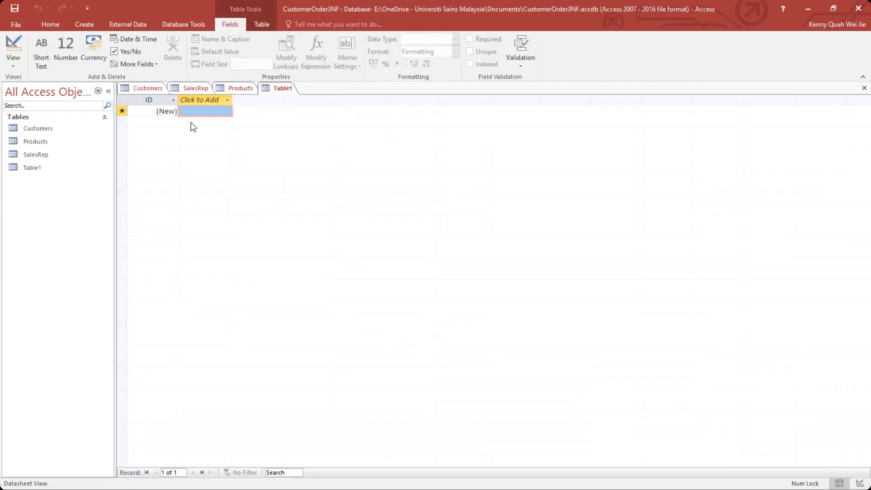
{"action": "left_click", "coordinate": [13, 46]}
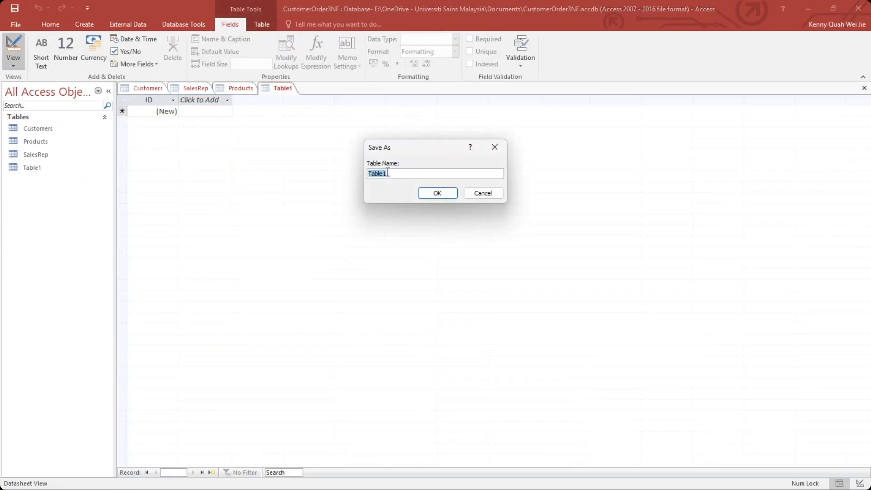
{"action": "type", "text": "Orders"}
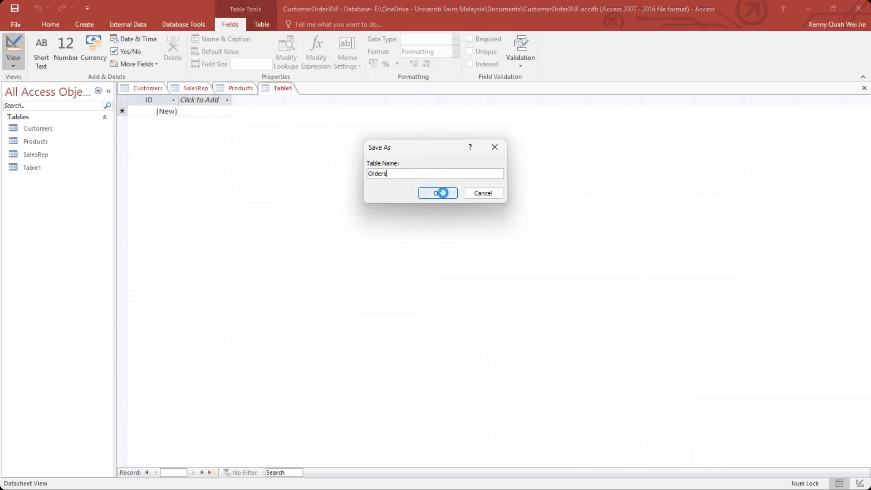
{"action": "left_click", "coordinate": [442, 193]}
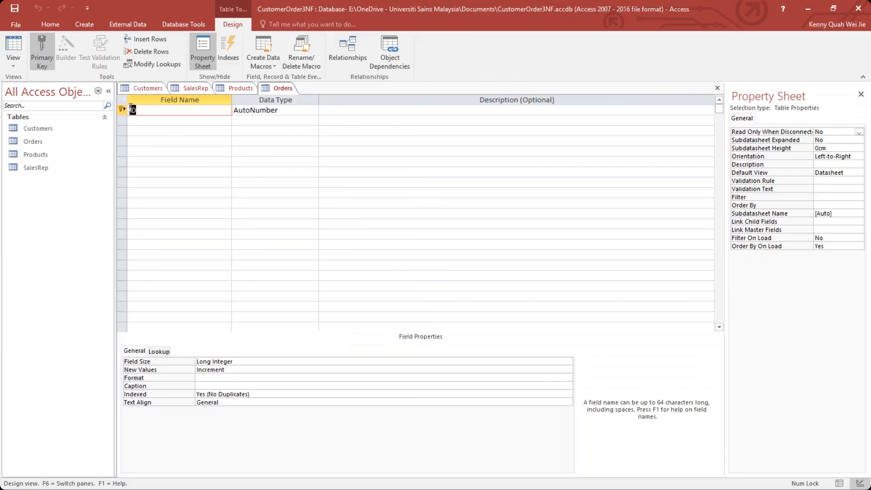
Rename the ID field of the Orders table as OrderID and add CustomerID and OrderDate fields below it.
{"action": "type", "text": "Order"}
{"action": "left_click", "coordinate": [187, 120]}
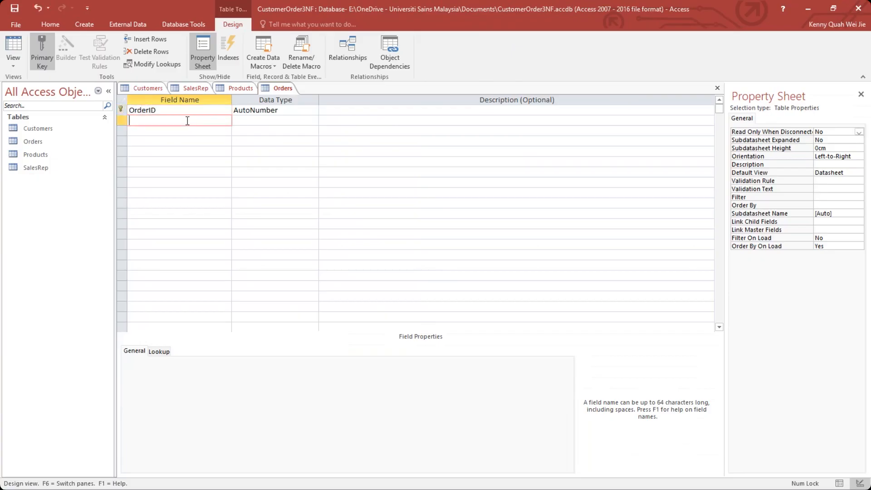
{"action": "type", "text": "CustomerID"}
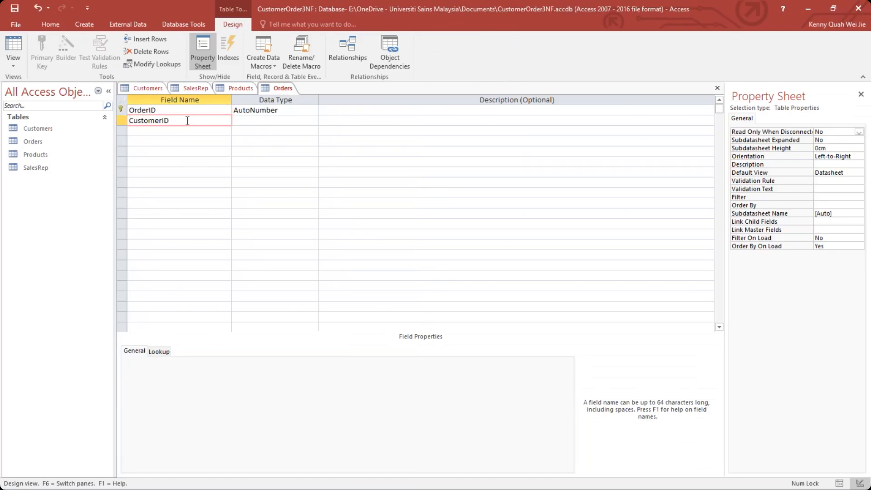
{"action": "left_click", "coordinate": [187, 139]}
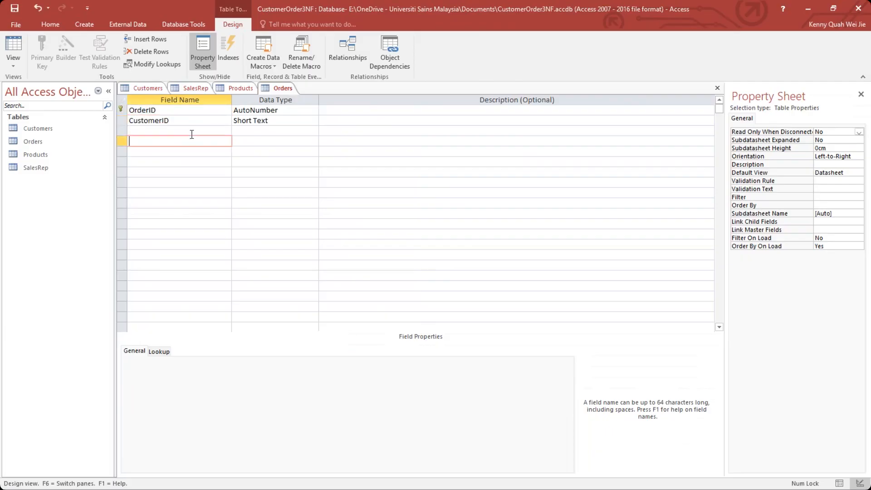
{"action": "left_click", "coordinate": [193, 130]}
{"action": "type", "text": "Orderd"}
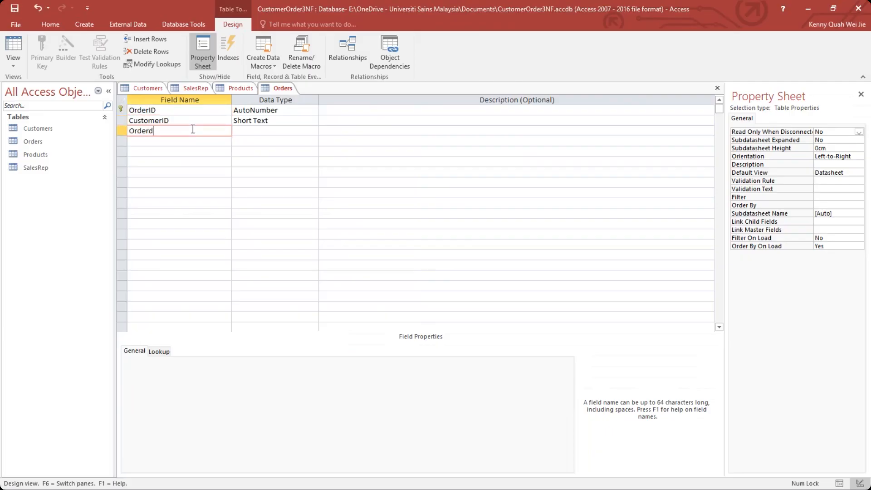
{"action": "key", "text": "BackSpace"}
{"action": "type", "text": "Date"}
Set CustomerID to the Number data type and OrderDate to Date/Time, and save the Orders table.
{"action": "left_click", "coordinate": [272, 120]}
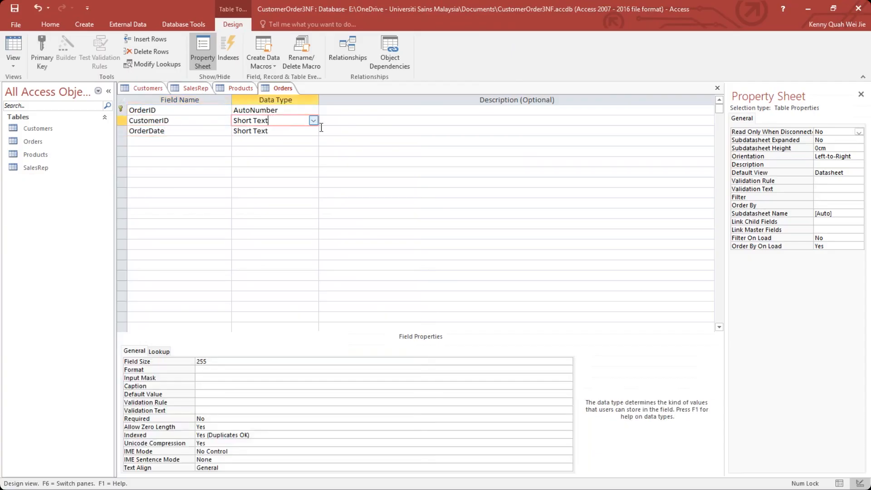
{"action": "type", "text": "Number"}
{"action": "left_click", "coordinate": [313, 131]}
{"action": "left_click", "coordinate": [313, 130]}
{"action": "left_click", "coordinate": [253, 171]}
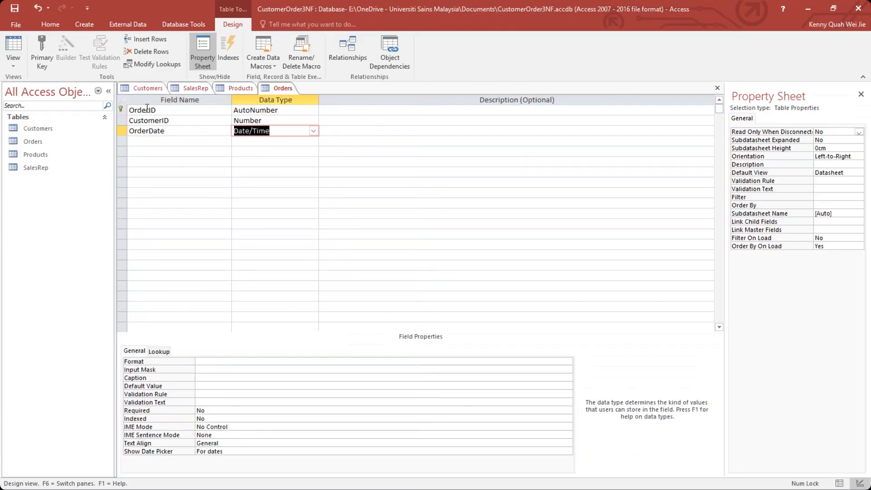
{"action": "left_click", "coordinate": [19, 11]}
Create another new table and open it in Design View, saving it under the name OrderDetails.
{"action": "left_click", "coordinate": [84, 24]}
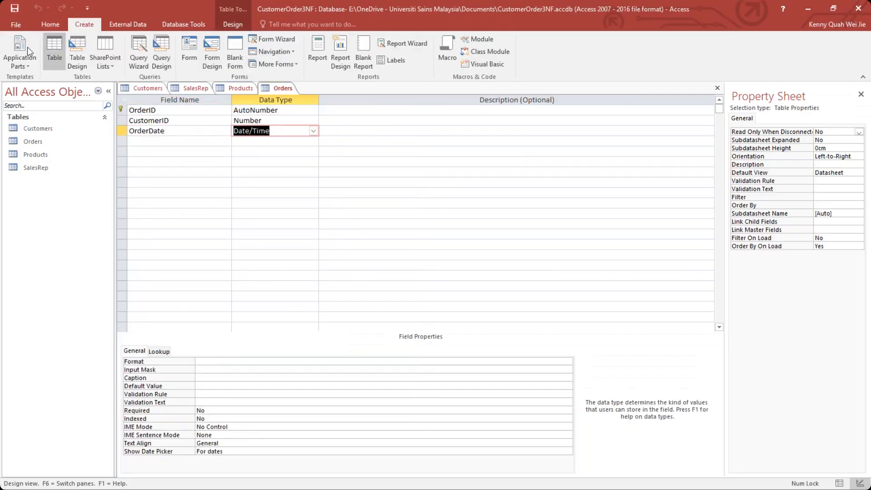
{"action": "left_click", "coordinate": [55, 45]}
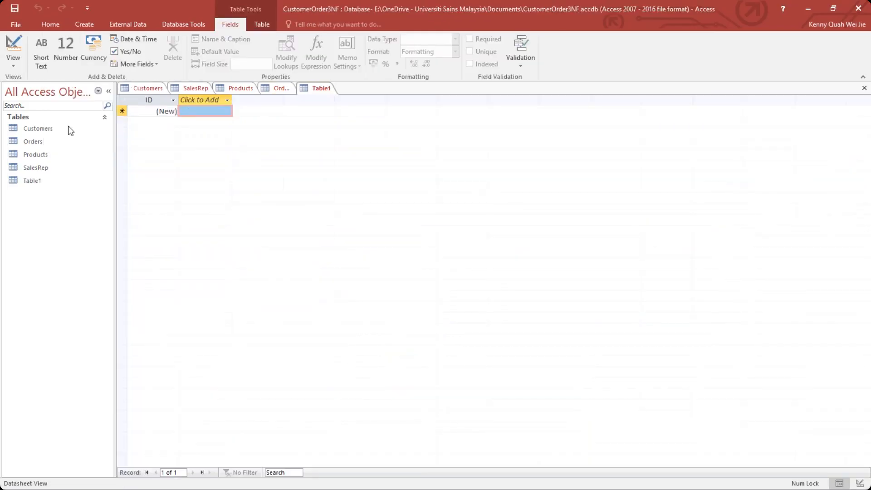
{"action": "left_click", "coordinate": [14, 62]}
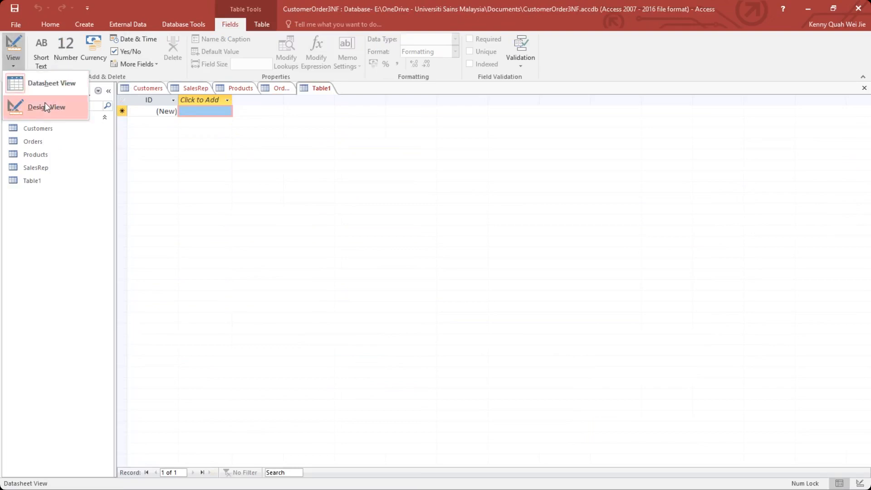
{"action": "left_click", "coordinate": [45, 106]}
{"action": "type", "text": "OrderDe"}
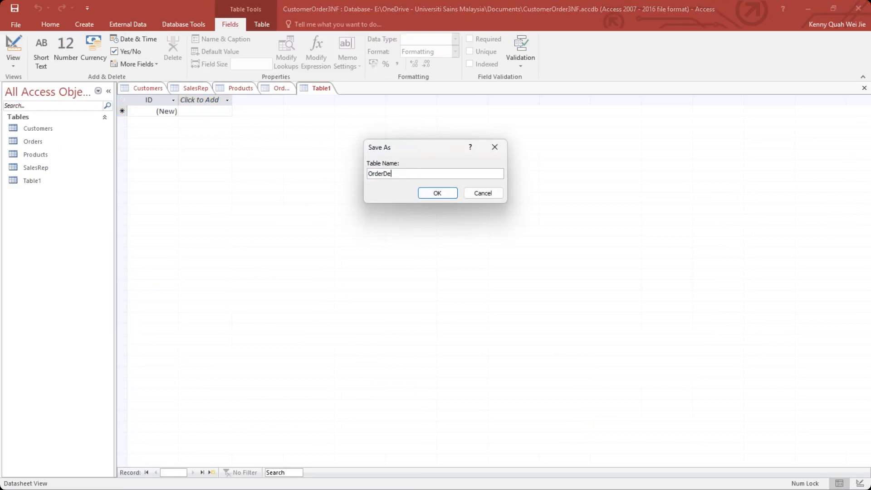
{"action": "type", "text": "tails"}
{"action": "left_click", "coordinate": [437, 193]}
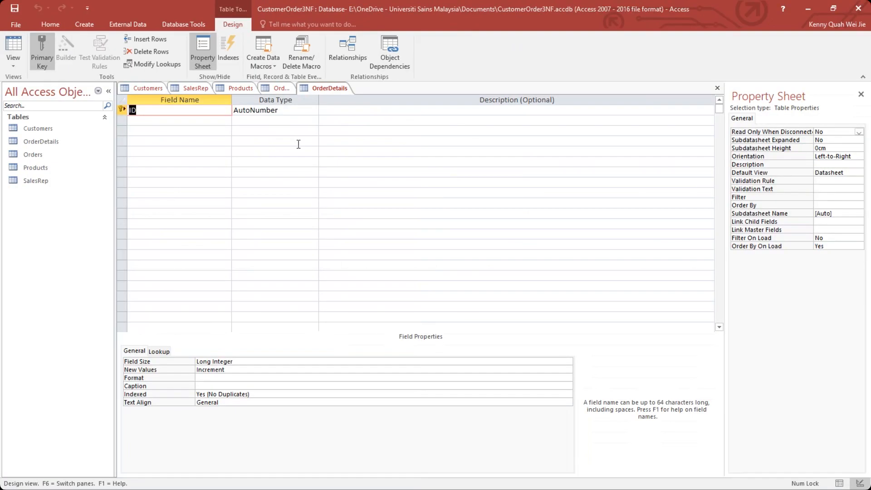
Rename the ID field of the OrderDetails table as OrderID and add a ProductID field below it.
{"action": "left_click", "coordinate": [132, 110]}
{"action": "type", "text": "Order"}
{"action": "left_click", "coordinate": [181, 119]}
{"action": "type", "text": "Order"}
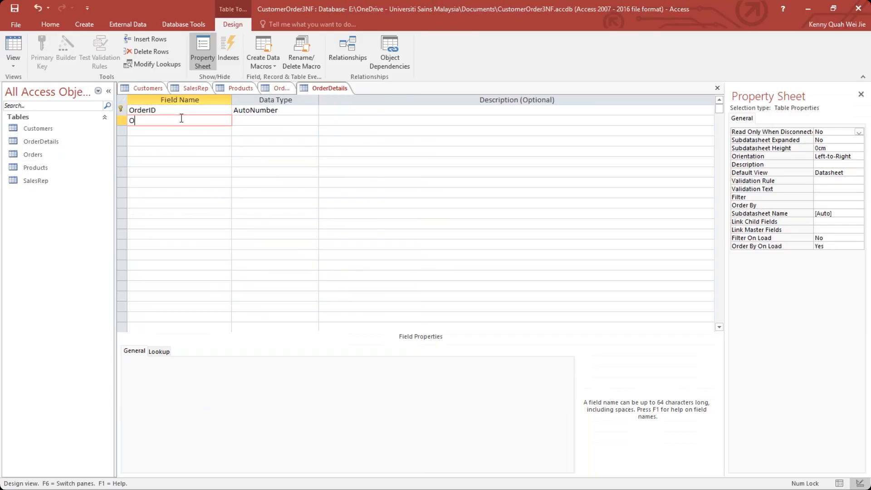
{"action": "key", "text": "BackSpace"}
{"action": "key", "text": "BackSpace"}
{"action": "key", "text": "BackSpace"}
{"action": "key", "text": "BackSpace"}
{"action": "key", "text": "BackSpace"}
{"action": "type", "text": "ProductID"}
Set the data type of both OrderID and ProductID in the OrderDetails table to Number.
{"action": "left_click", "coordinate": [265, 109]}
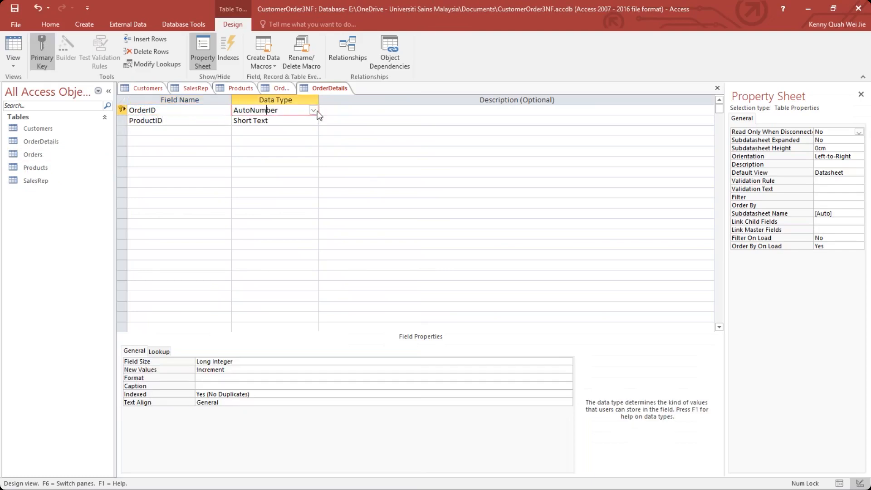
{"action": "left_click", "coordinate": [313, 110]}
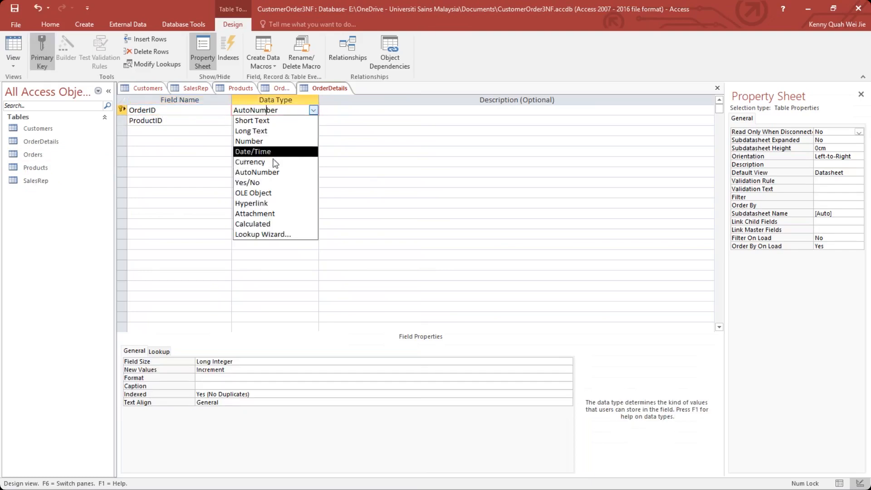
{"action": "left_click", "coordinate": [270, 140]}
{"action": "left_click", "coordinate": [300, 121]}
{"action": "left_click", "coordinate": [312, 121]}
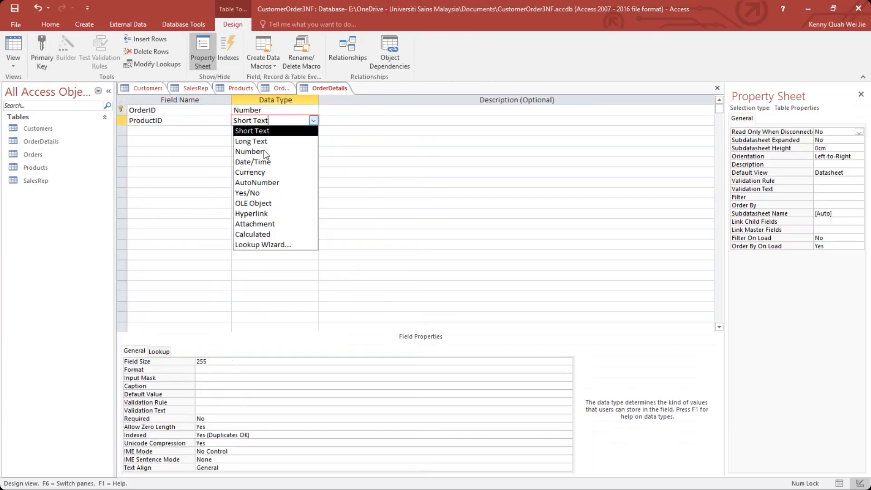
{"action": "left_click", "coordinate": [264, 152]}
{"action": "left_click", "coordinate": [199, 139]}
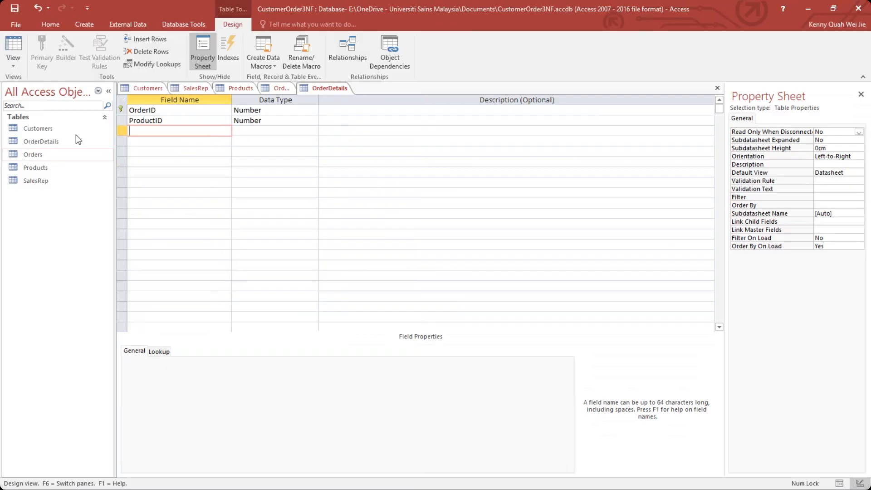
Remove the primary key from the OrderID field of the OrderDetails table.
{"action": "right_click", "coordinate": [121, 112]}
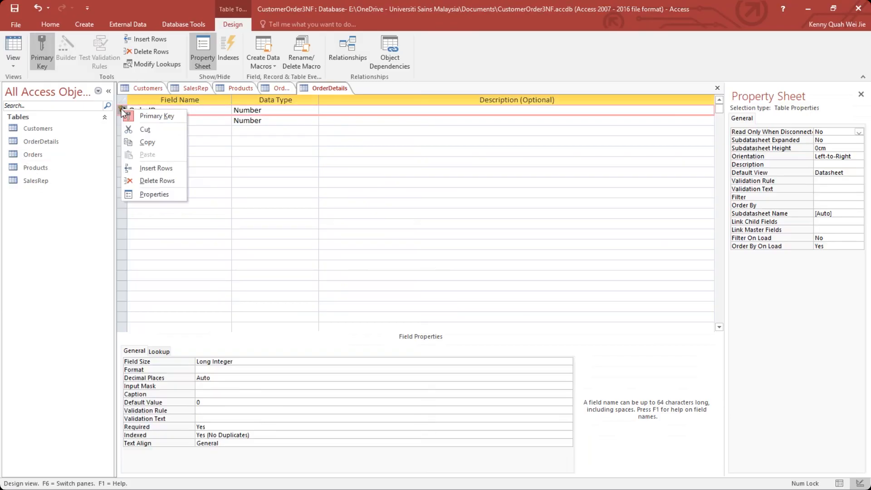
{"action": "right_click", "coordinate": [195, 114]}
{"action": "right_click", "coordinate": [155, 110]}
{"action": "right_click", "coordinate": [124, 111]}
{"action": "left_click", "coordinate": [197, 117]}
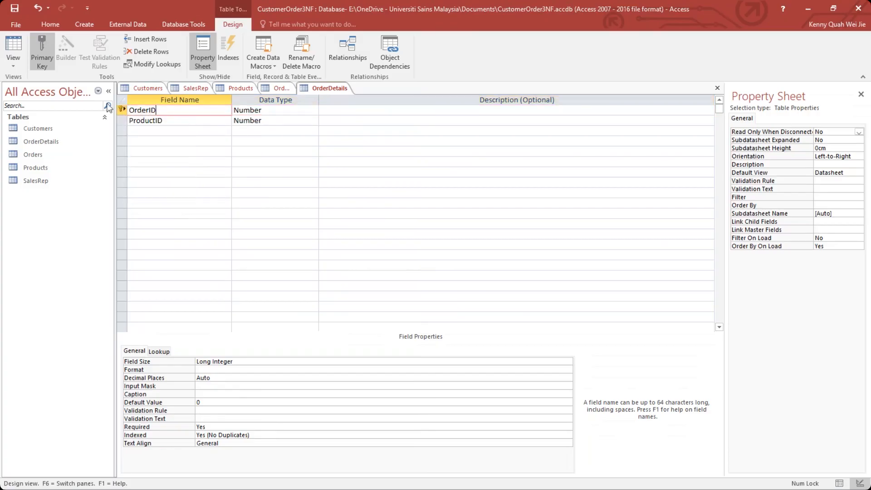
{"action": "left_click", "coordinate": [42, 54]}
Add a Quantity field with the Number data type to the OrderDetails table.
{"action": "left_click", "coordinate": [174, 130]}
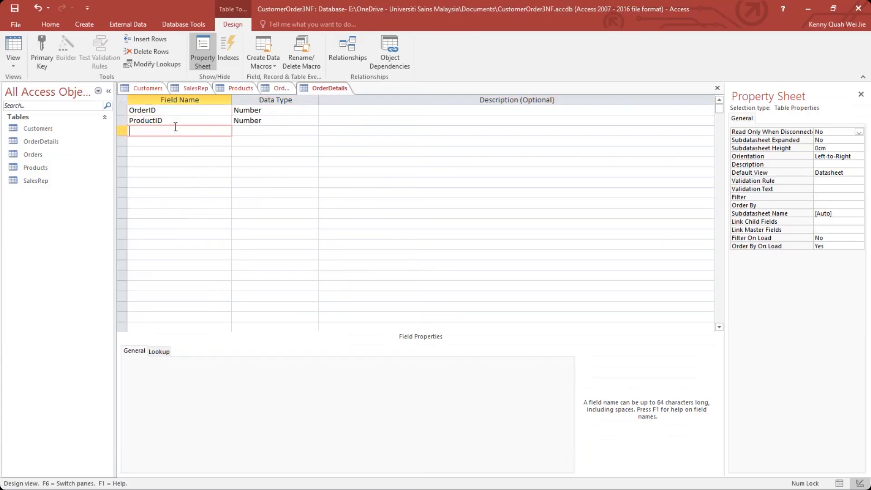
{"action": "type", "text": "Quantity"}
{"action": "left_click", "coordinate": [183, 138]}
{"action": "left_click", "coordinate": [264, 131]}
{"action": "left_click", "coordinate": [313, 130]}
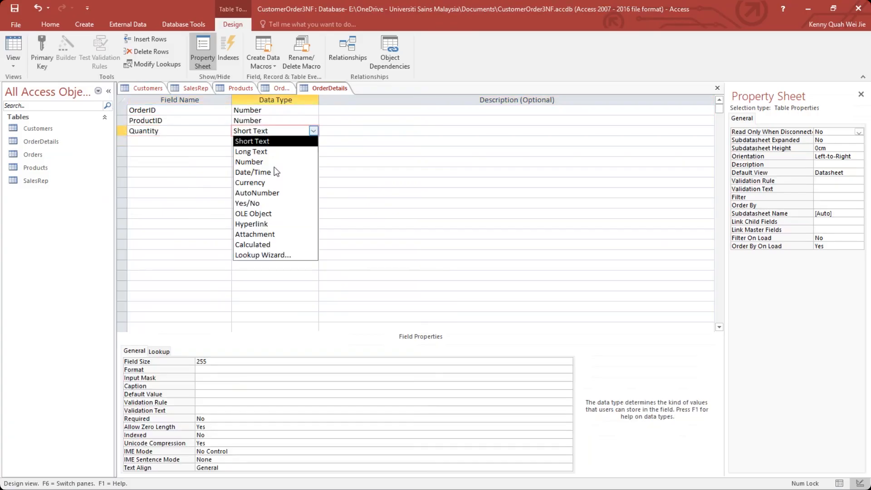
{"action": "left_click", "coordinate": [250, 162]}
{"action": "left_click", "coordinate": [186, 141]}
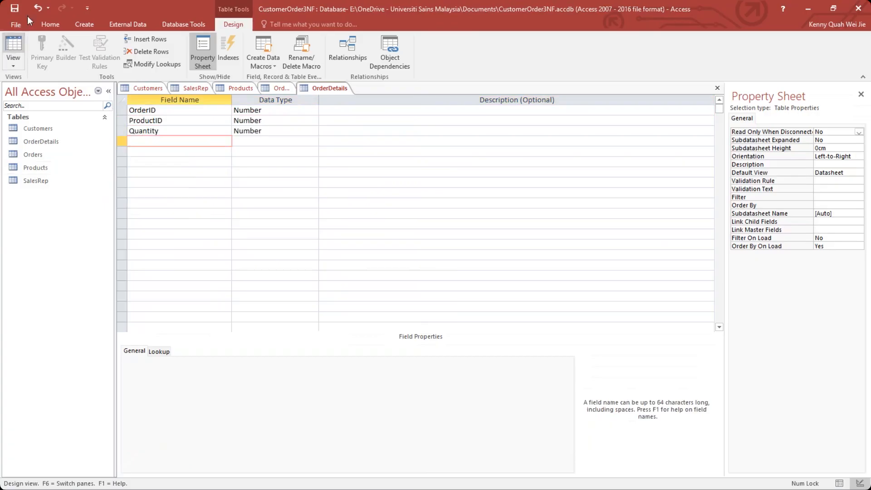
Open the Products table in Datasheet View.
{"action": "left_click", "coordinate": [58, 170]}
{"action": "double_click", "coordinate": [58, 171]}
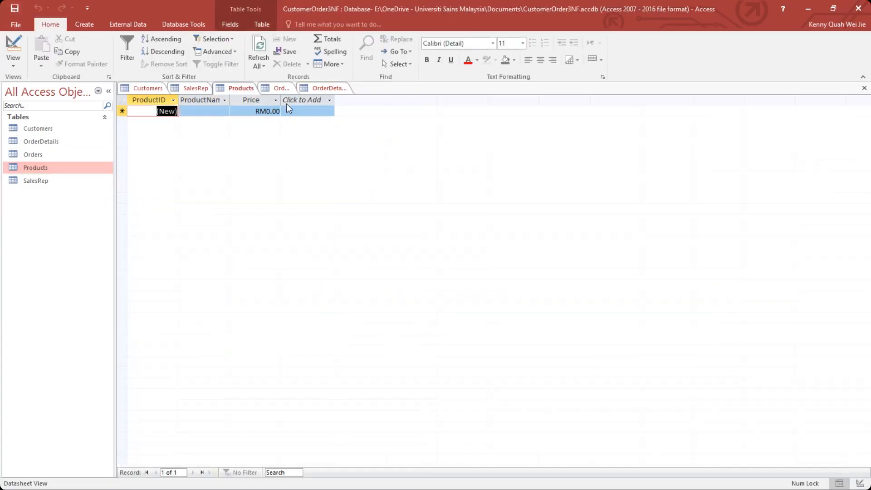